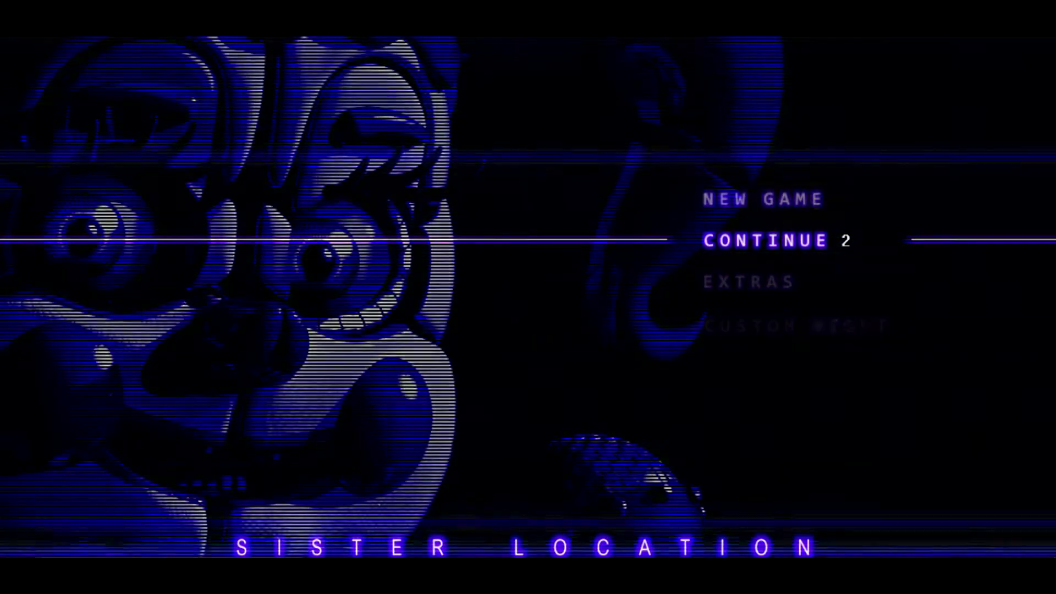
key("Up")
key("Down")
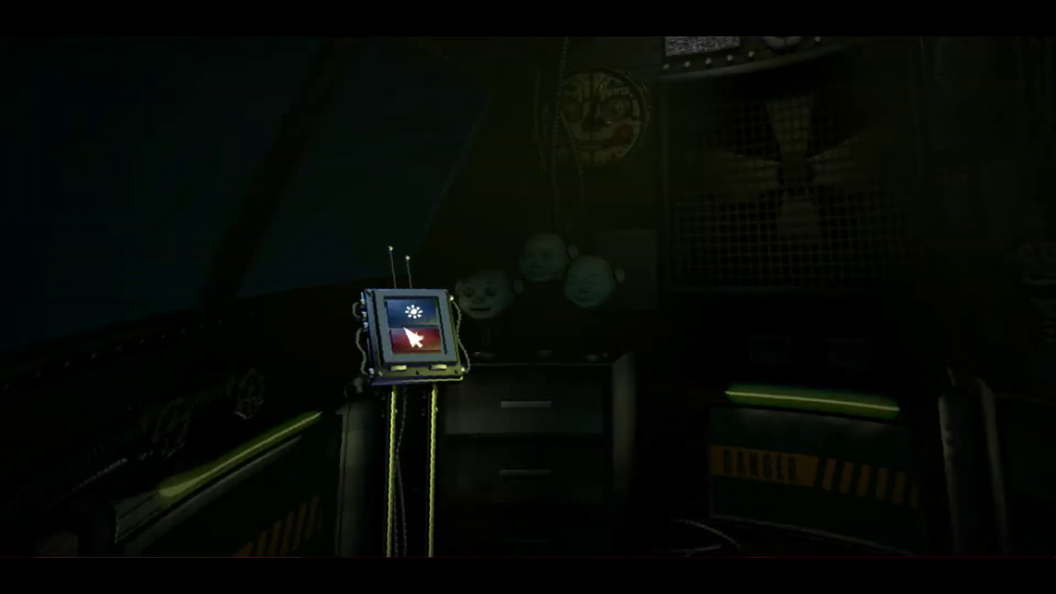
left_click(413, 337)
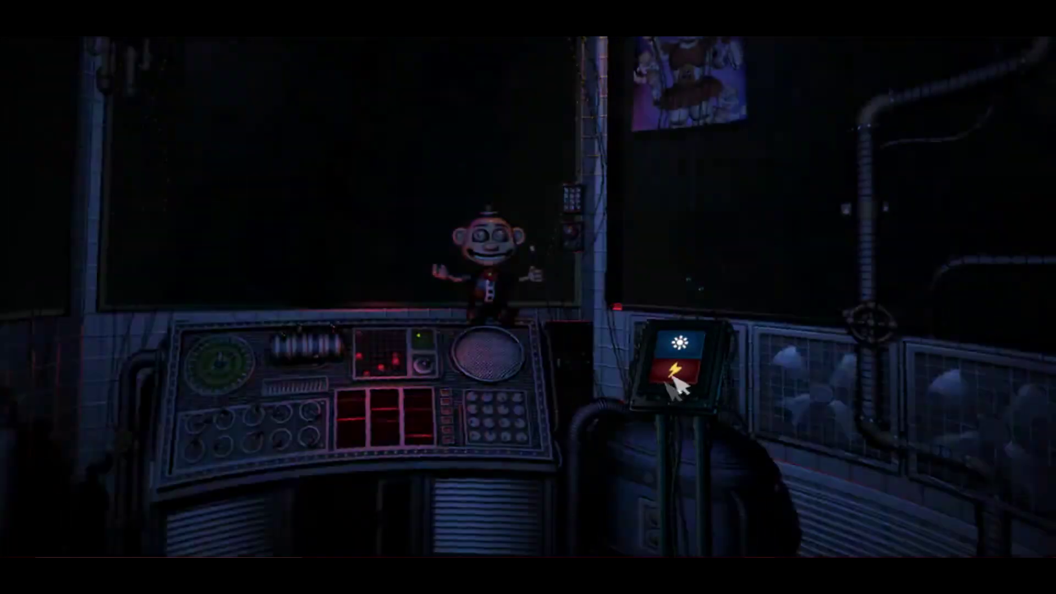
left_click(676, 375)
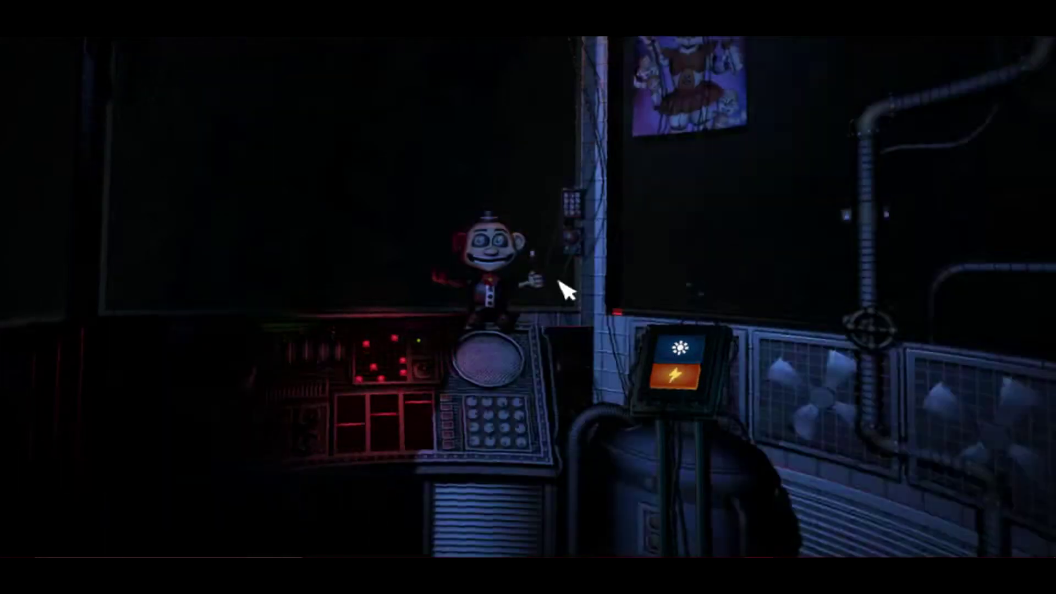